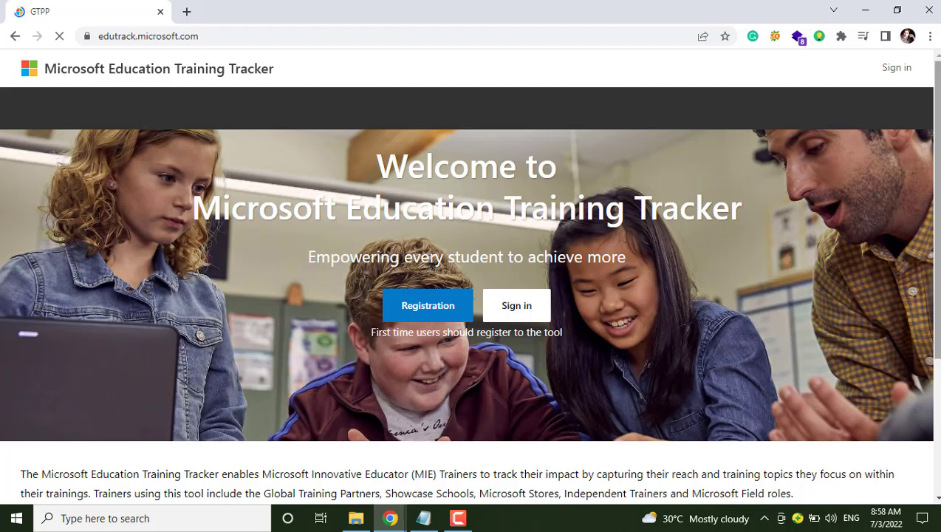
# - Sign in with the already signed-in Microsoft account to reach the Trainer Dashboard
pyautogui.scroll(-1, 470, 244)
pyautogui.scroll(-1, 470, 273)
pyautogui.scroll(-1, 470, 273)
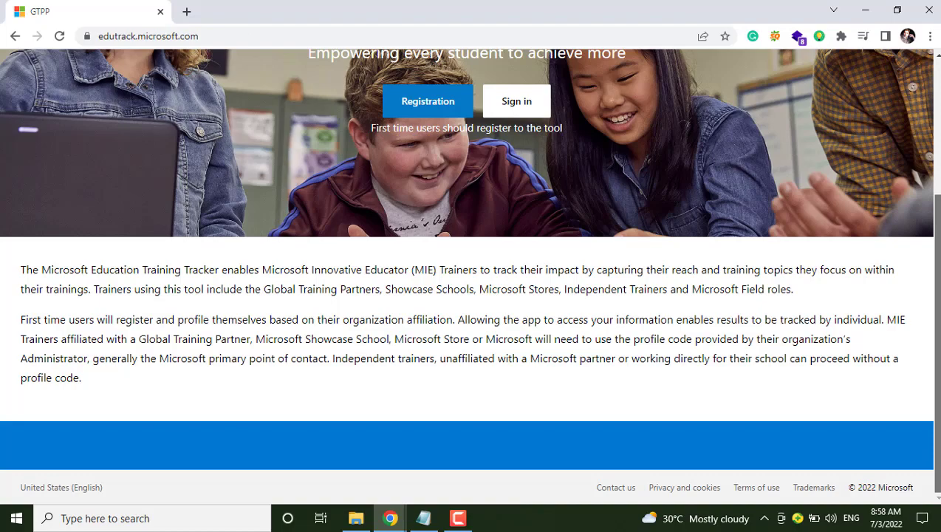
pyautogui.scroll(2, 938, 223)
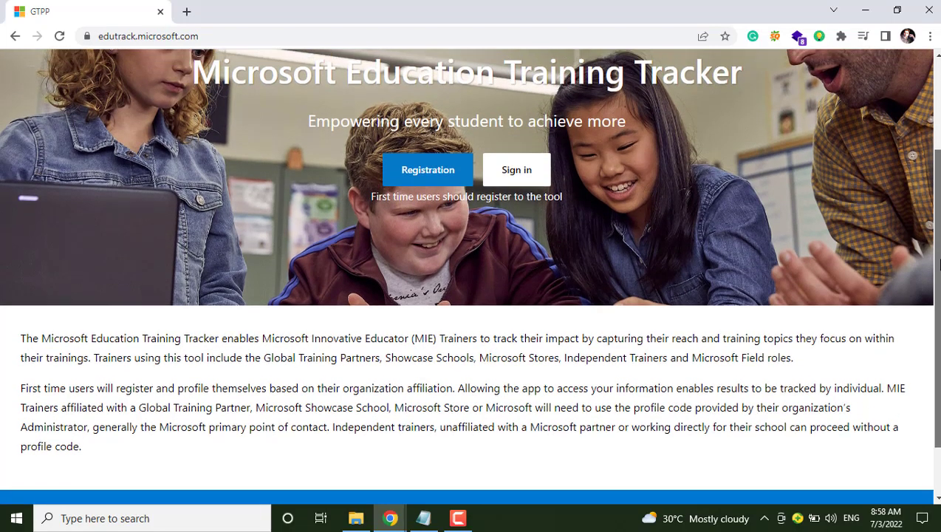
pyautogui.scroll(2, 939, 223)
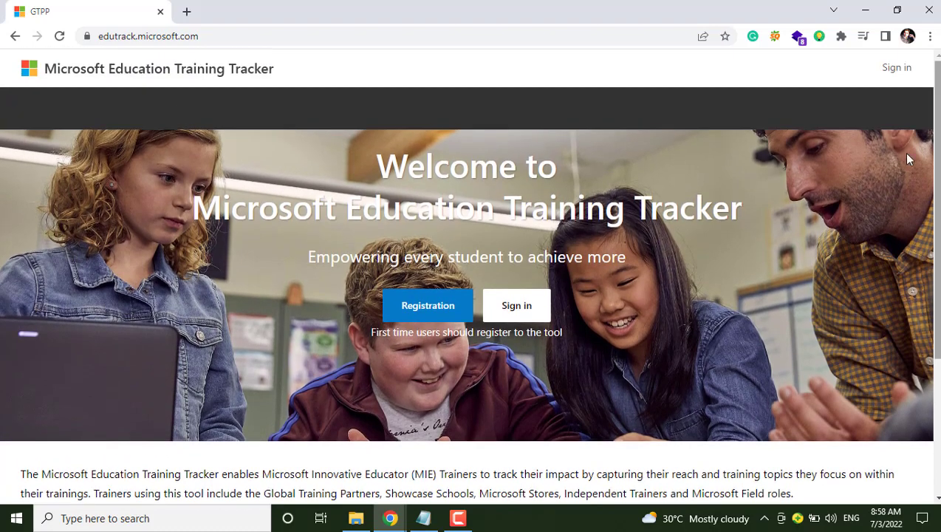
pyautogui.click(517, 307)
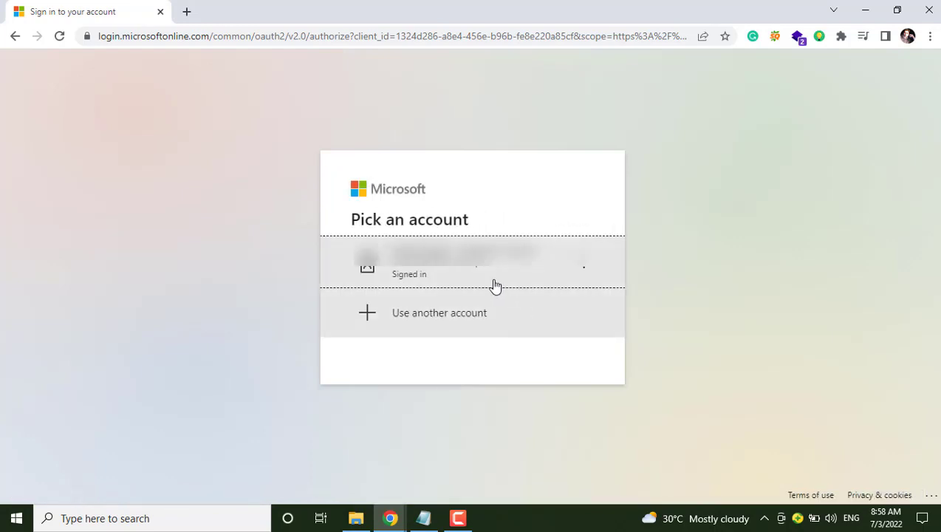
pyautogui.click(476, 269)
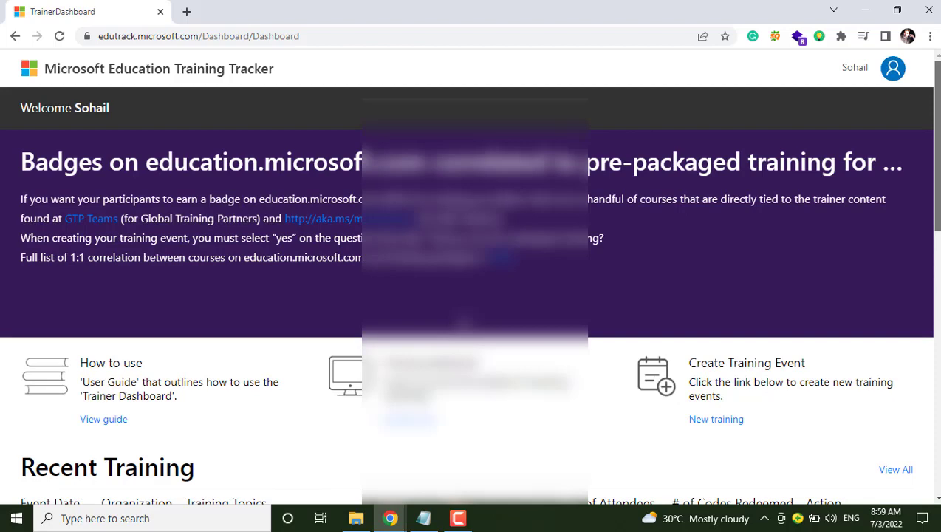
# - Scroll the dashboard past Recent Training to bring up a new training event form
pyautogui.scroll(-4, 470, 273)
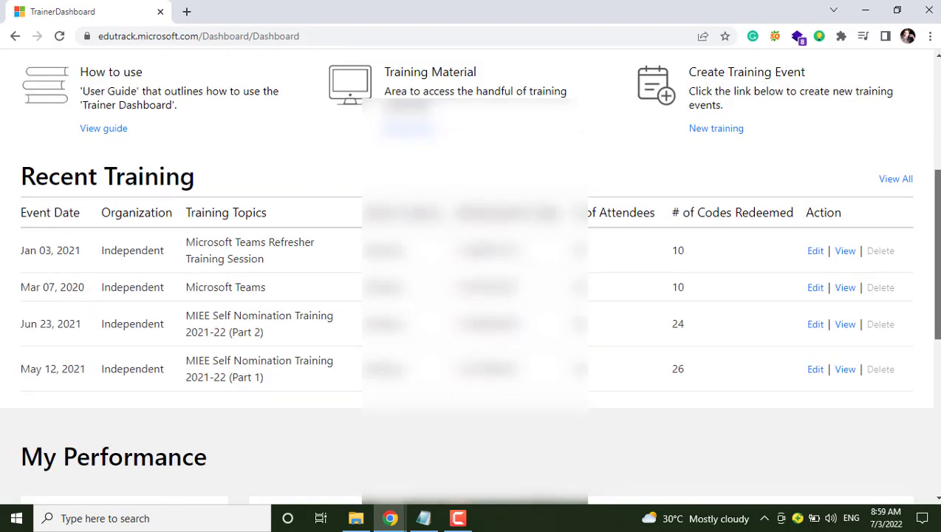
pyautogui.scroll(-2, 938, 198)
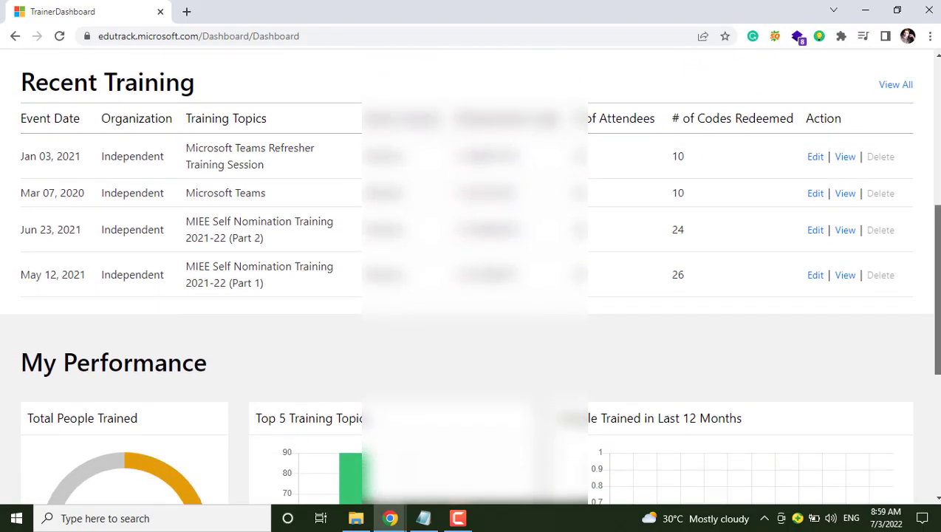
pyautogui.scroll(4, 937, 198)
pyautogui.moveTo(937, 198)
pyautogui.mouseDown()
pyautogui.moveTo(937, 251)
pyautogui.moveTo(938, 210)
pyautogui.mouseUp()
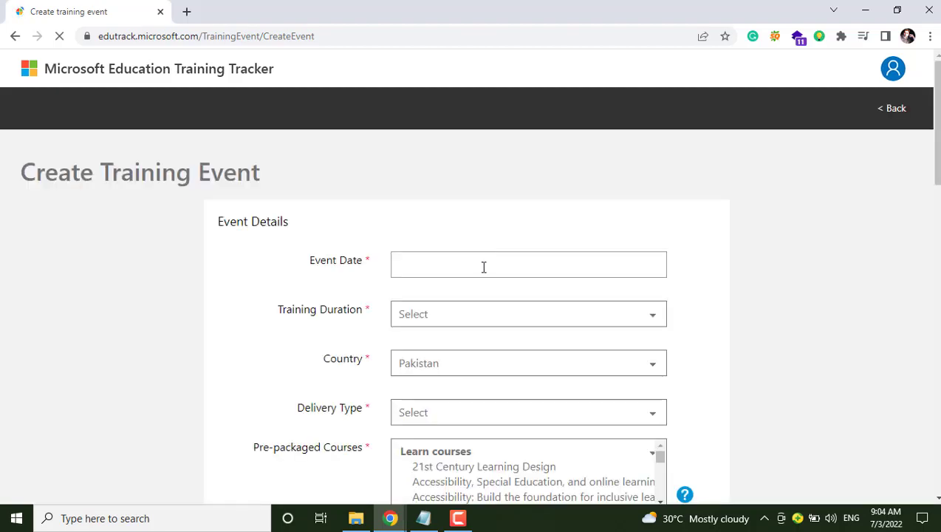
# - Enter event date June 29 2022, duration 1-1.9 hours and Online Webinar delivery
pyautogui.click(484, 266)
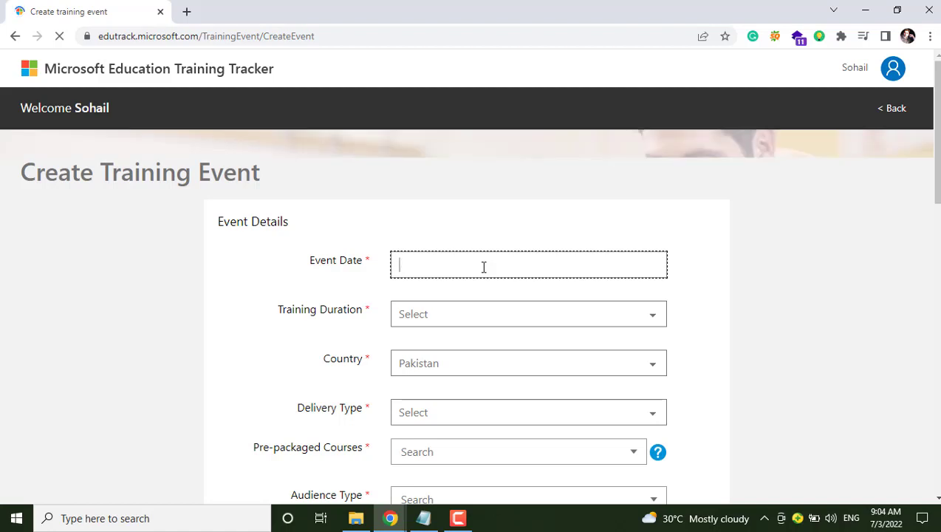
pyautogui.write('June ')
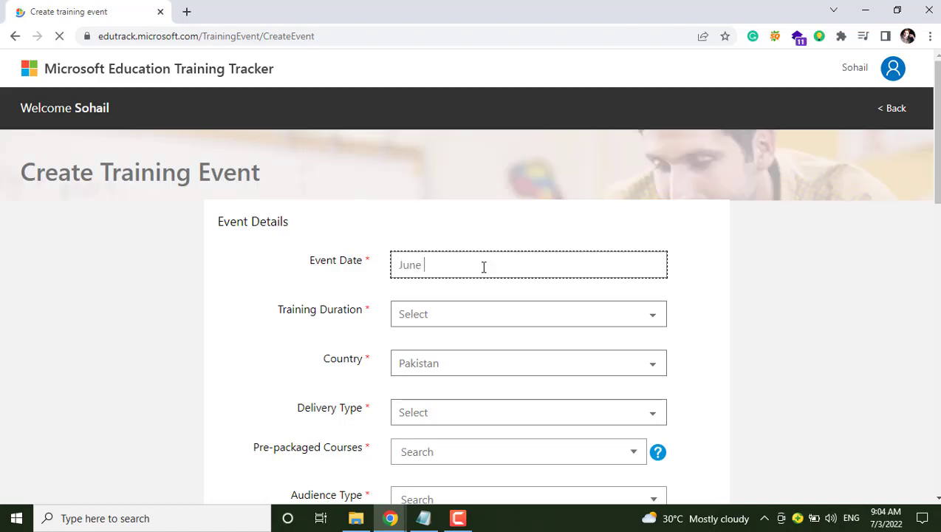
pyautogui.write('29')
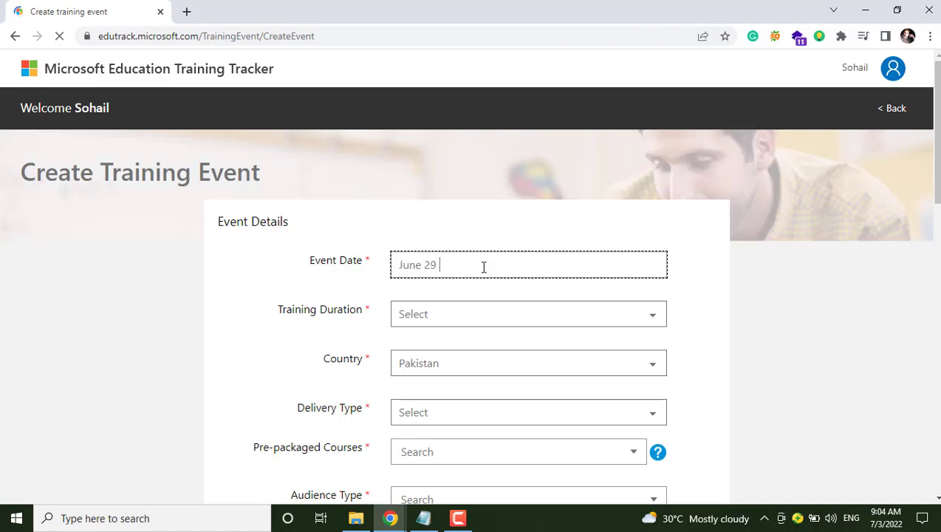
pyautogui.write(' 2022')
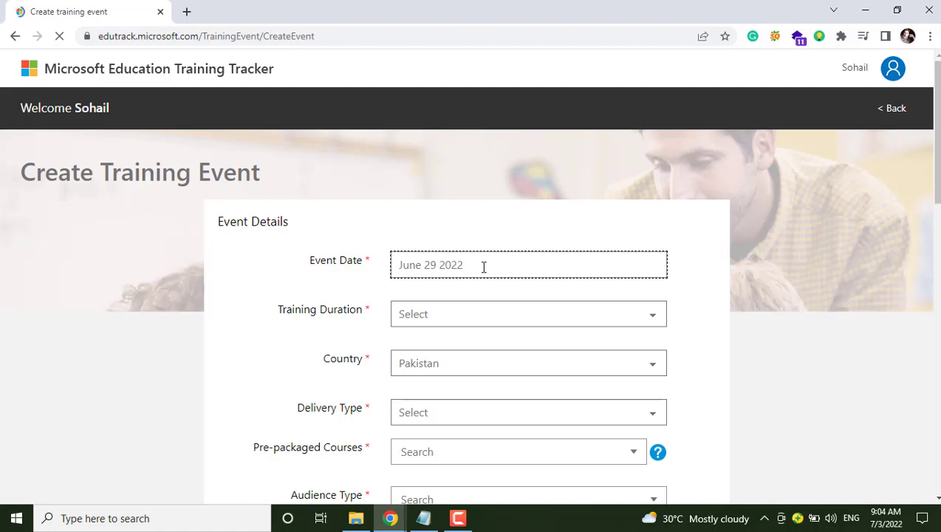
pyautogui.press('Tab')
pyautogui.click(467, 316)
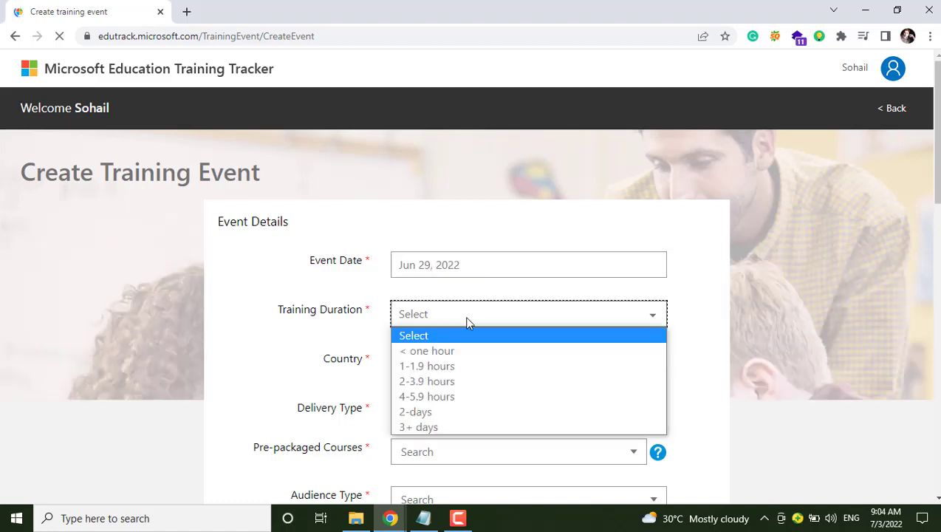
pyautogui.click(456, 366)
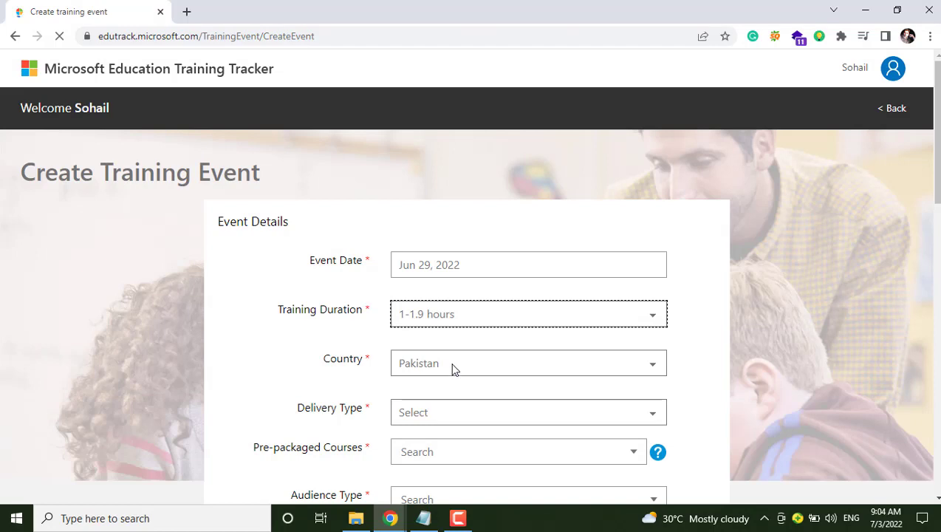
pyautogui.click(443, 417)
pyautogui.click(439, 461)
# - Choose Other as the pre-packaged course, named 'MIE Expert Self Nomination Program 2022-23'
pyautogui.scroll(-3, 473, 273)
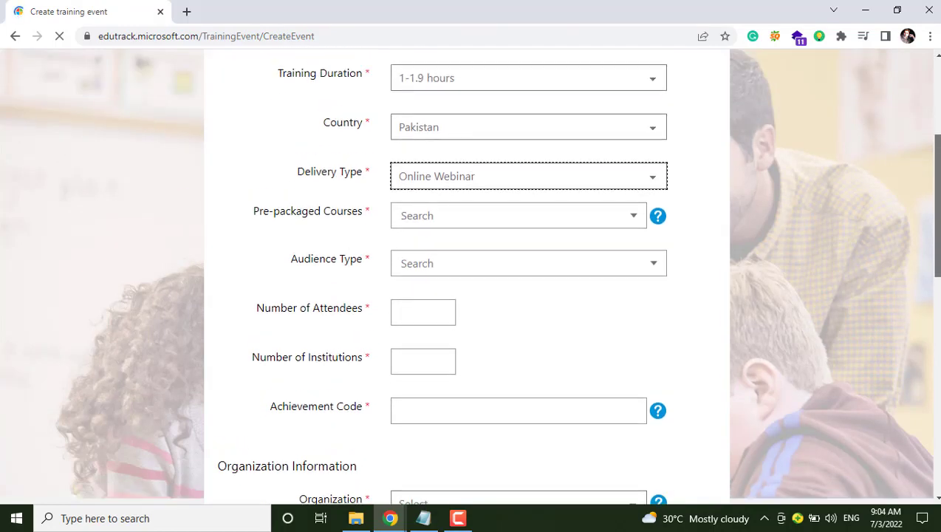
pyautogui.click(468, 225)
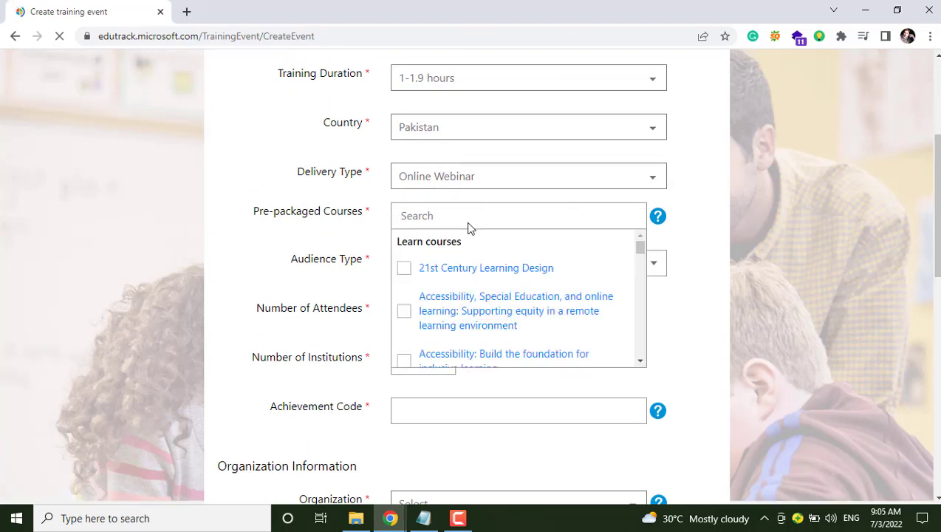
pyautogui.moveTo(641, 252); pyautogui.dragTo(635, 361)
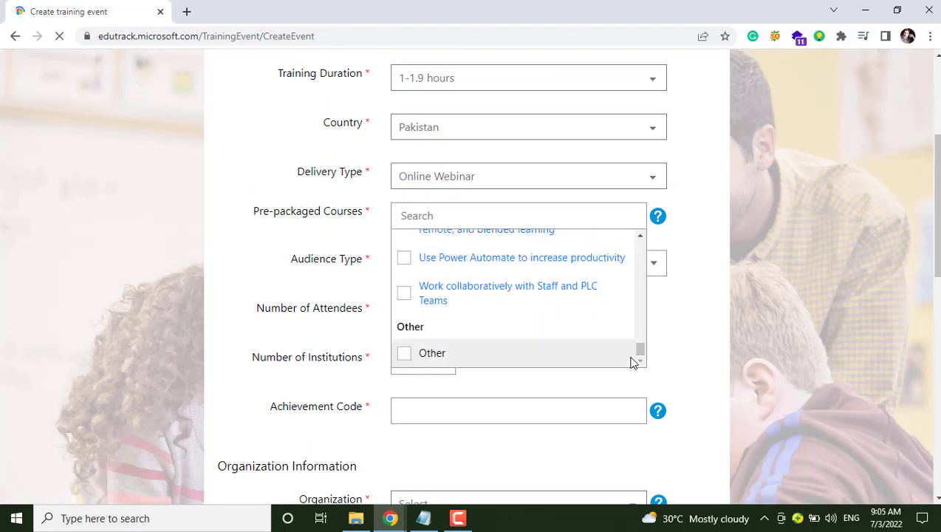
pyautogui.click(402, 356)
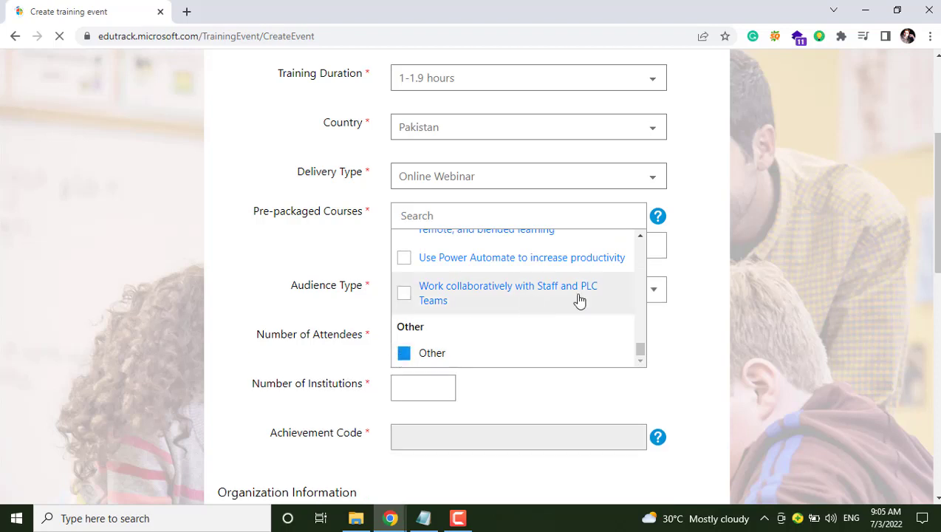
pyautogui.click(686, 340)
pyautogui.click(508, 246)
pyautogui.write('MIE Expert Self Nomination Program 202')
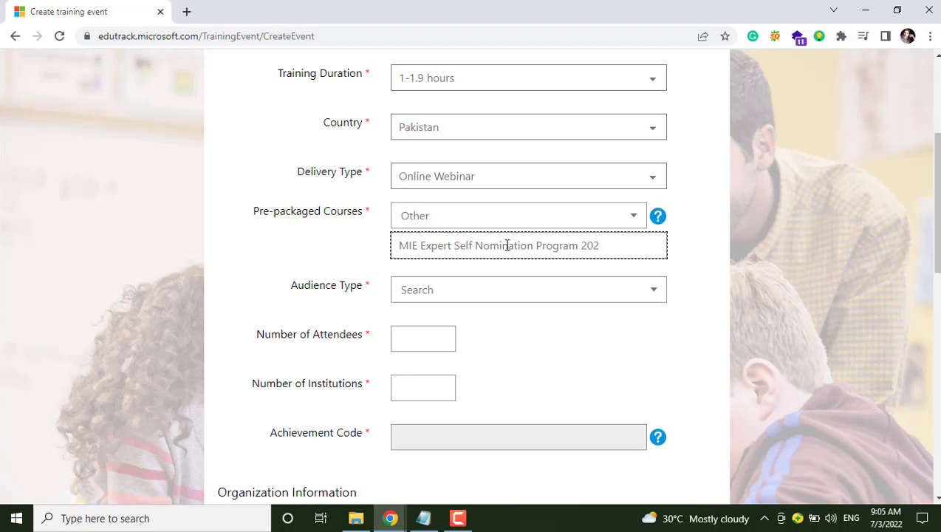
pyautogui.write('2-23')
# - Set audience to Primary and/or Secondary Educators, with 30 attendees and 1 institution
pyautogui.press('Tab')
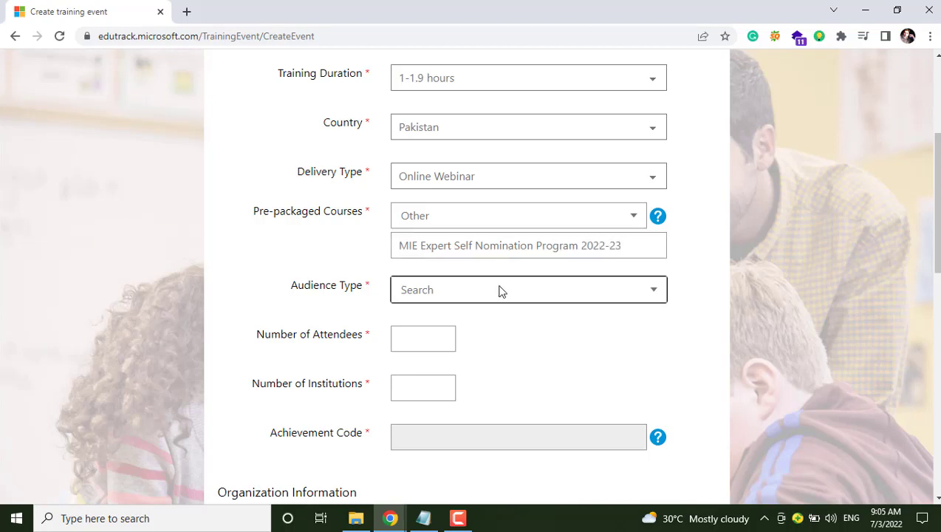
pyautogui.click(498, 290)
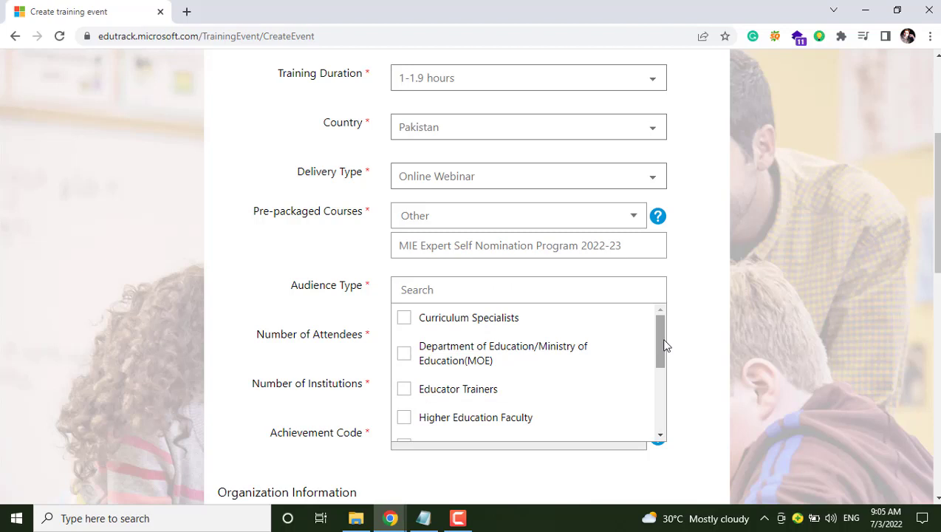
pyautogui.moveTo(662, 344); pyautogui.dragTo(659, 416)
pyautogui.click(404, 372)
pyautogui.click(692, 345)
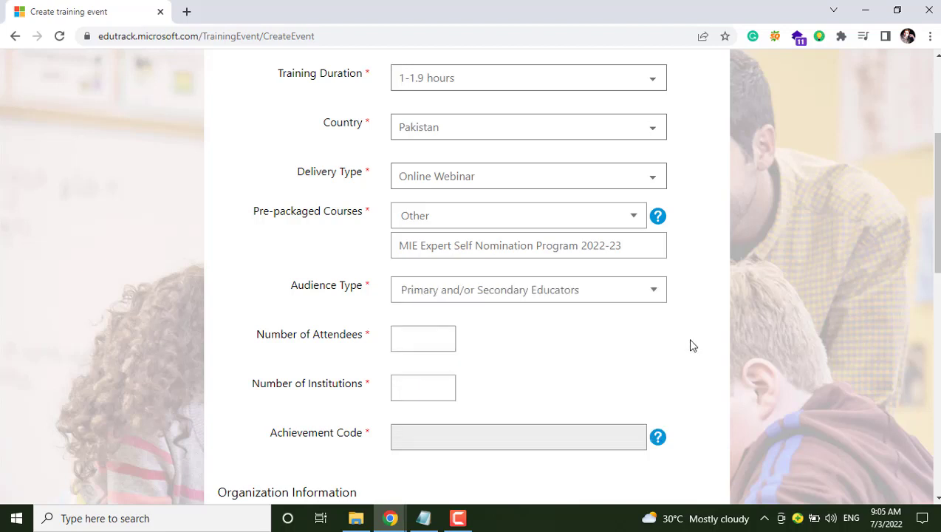
pyautogui.click(427, 338)
pyautogui.write('30')
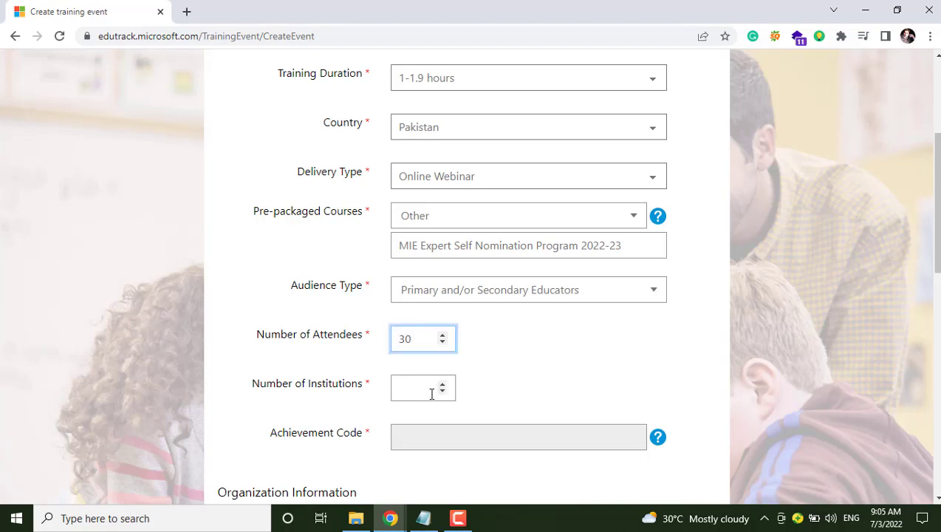
pyautogui.click(432, 394)
pyautogui.click(678, 354)
# - Set the organization to Independent and add an additional trainer, leaving the tenant unset
pyautogui.moveTo(932, 254); pyautogui.dragTo(932, 360)
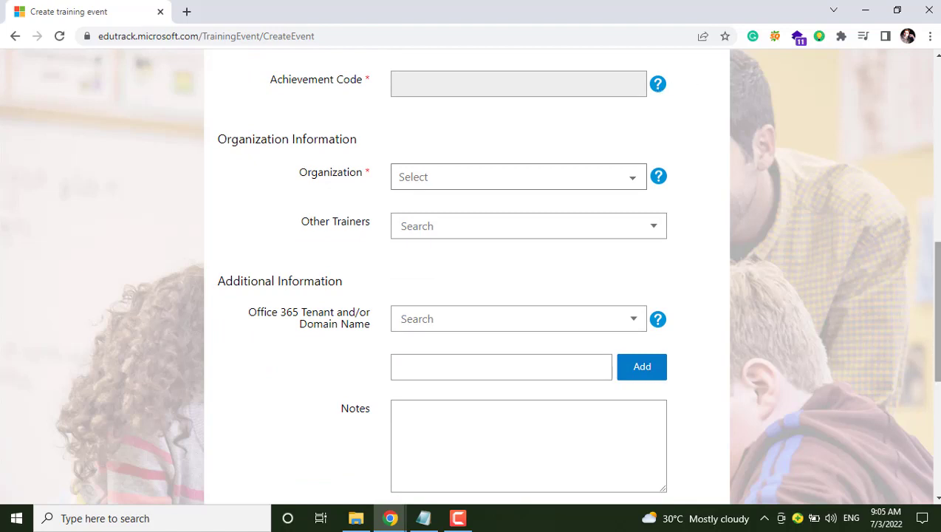
pyautogui.moveTo(933, 310); pyautogui.dragTo(933, 283)
pyautogui.moveTo(656, 175)
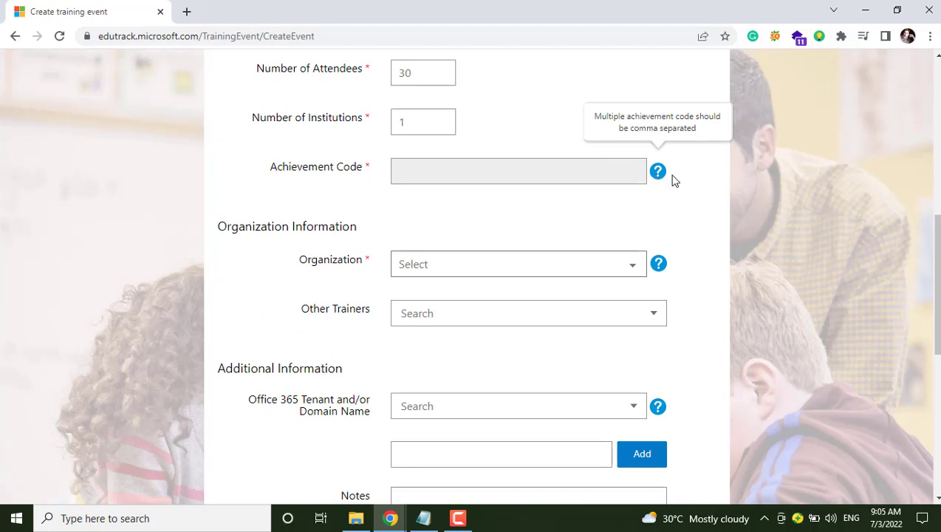
pyautogui.moveTo(933, 295); pyautogui.dragTo(933, 325)
pyautogui.click(624, 152)
pyautogui.click(602, 188)
pyautogui.click(594, 203)
pyautogui.click(594, 220)
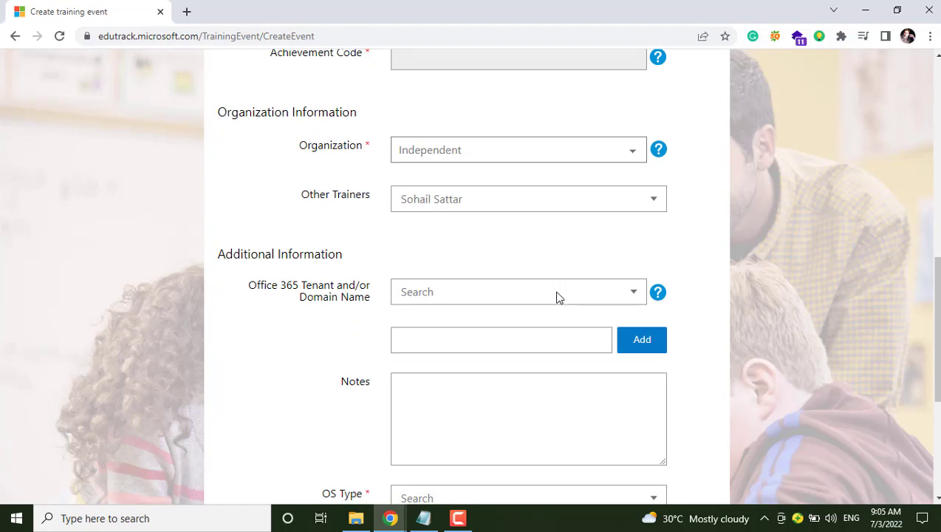
pyautogui.click(635, 292)
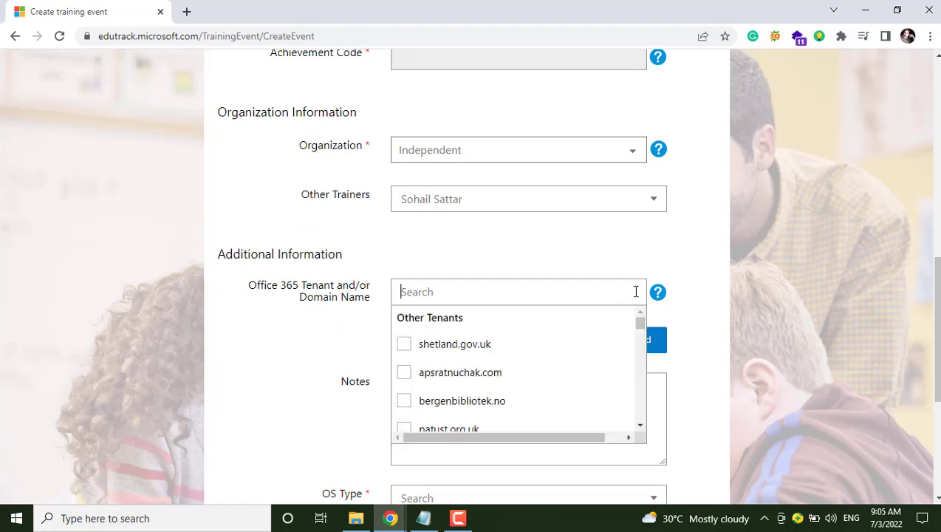
pyautogui.click(665, 245)
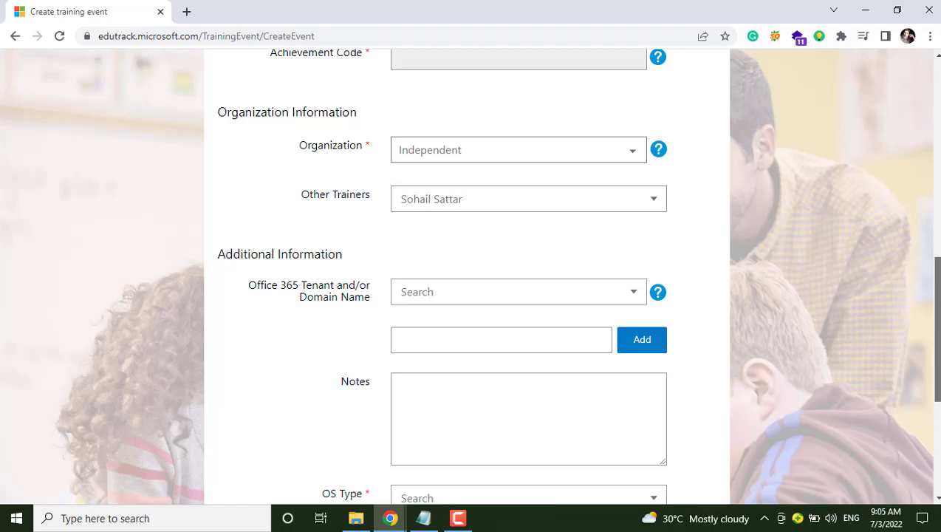
# - Mark Windows as the OS type and save the training event
pyautogui.scroll(-3, 933, 332)
pyautogui.click(611, 242)
pyautogui.click(406, 325)
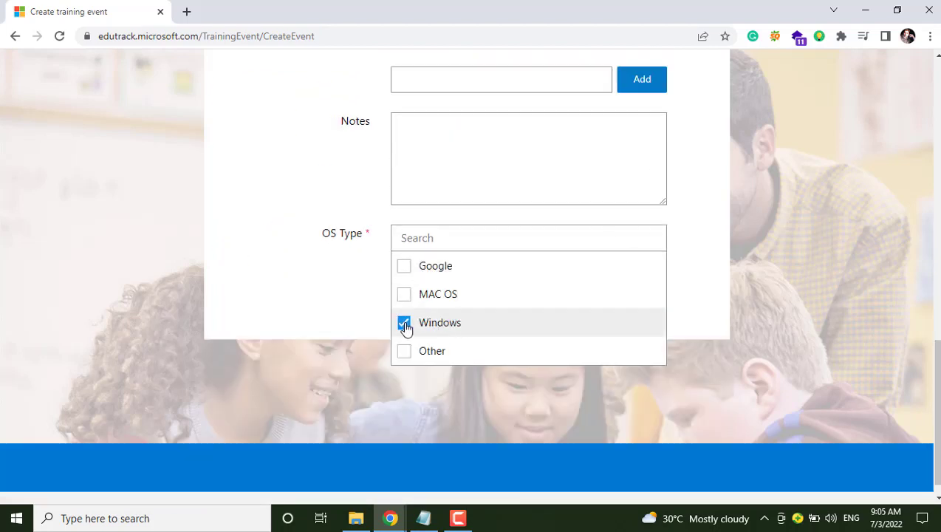
pyautogui.click(679, 296)
pyautogui.click(482, 294)
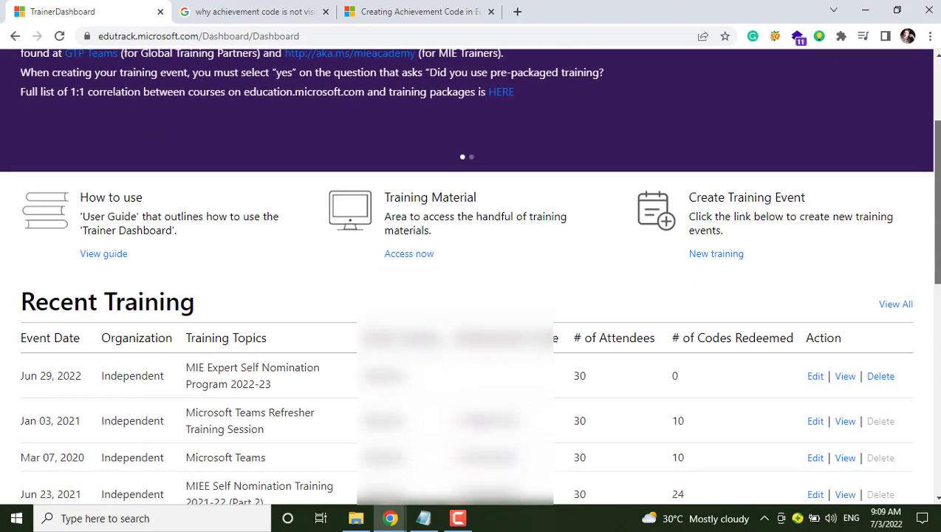
# - Check the saved Jun 29, 2022 event row in Recent Training
pyautogui.scroll(-1, 455, 353)
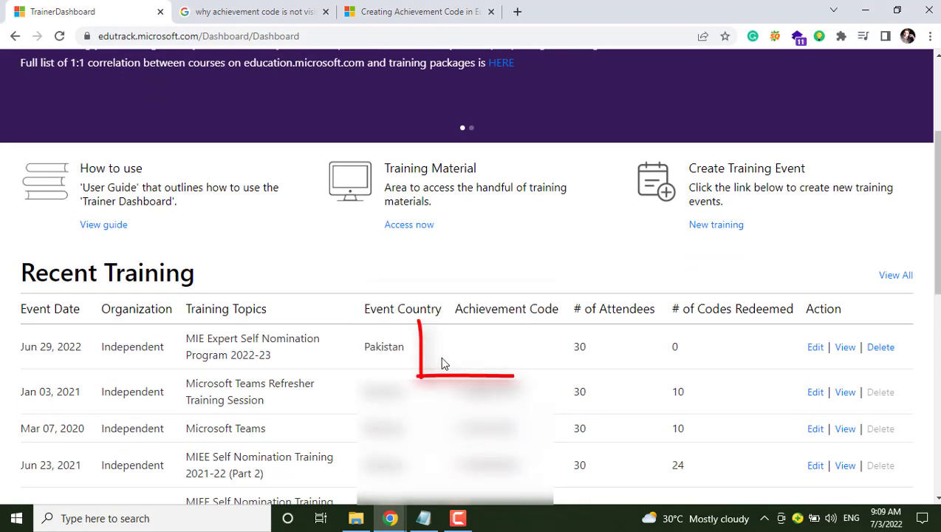
pyautogui.scroll(3, 515, 336)
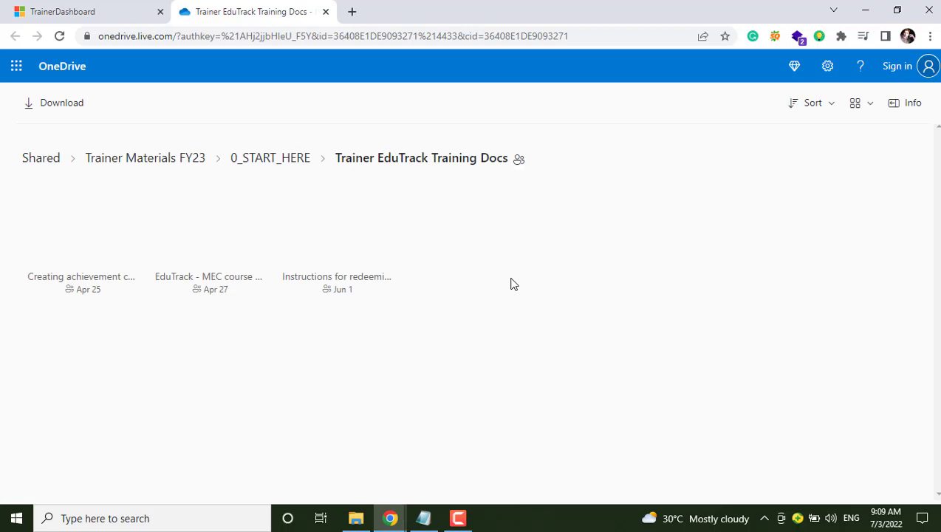
# - Open the 'Creating achievement codes' PDF guide and view it at 100% zoom
pyautogui.click(91, 276)
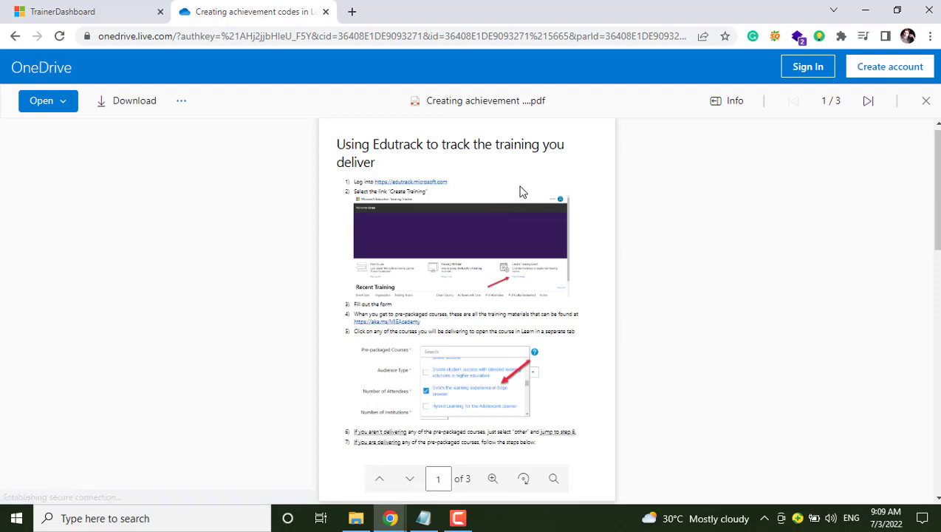
pyautogui.click(492, 479)
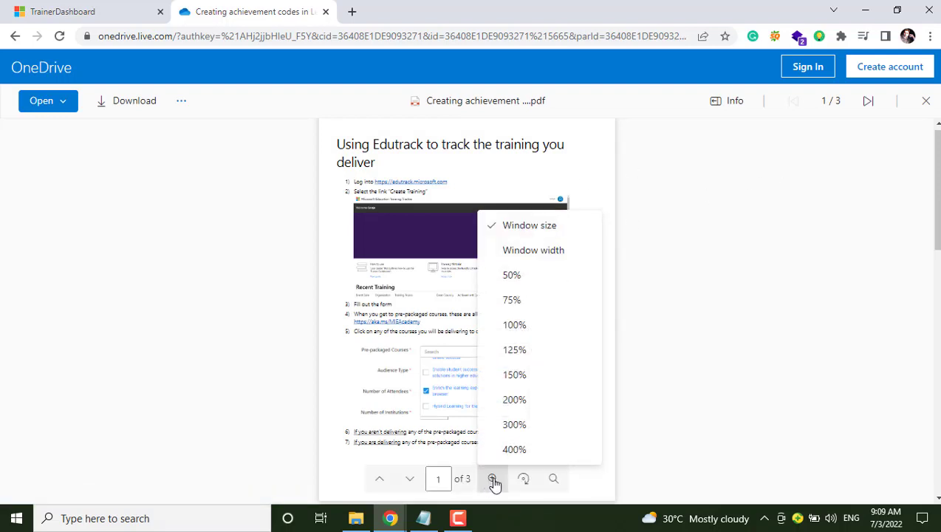
pyautogui.click(515, 325)
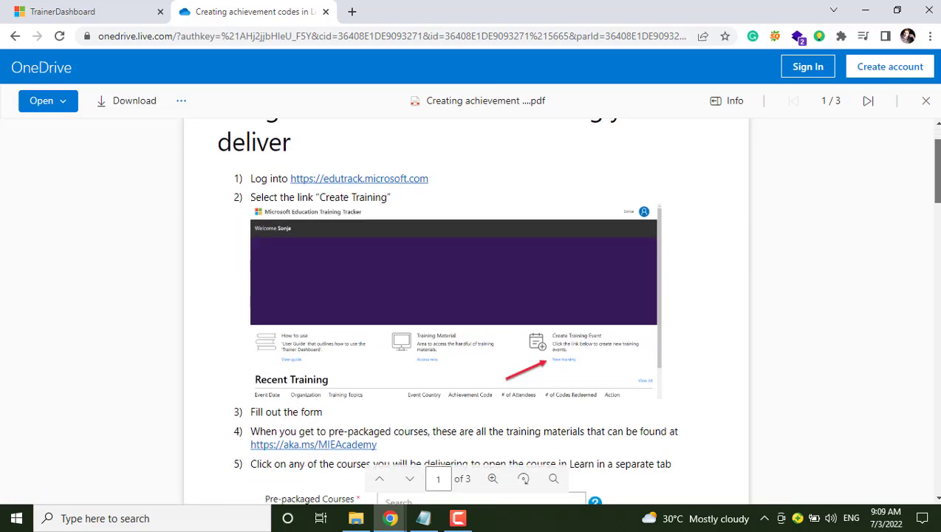
# - Scroll through the guide's steps 3–9 on selecting a course and requesting a code
pyautogui.scroll(-3, 466, 310)
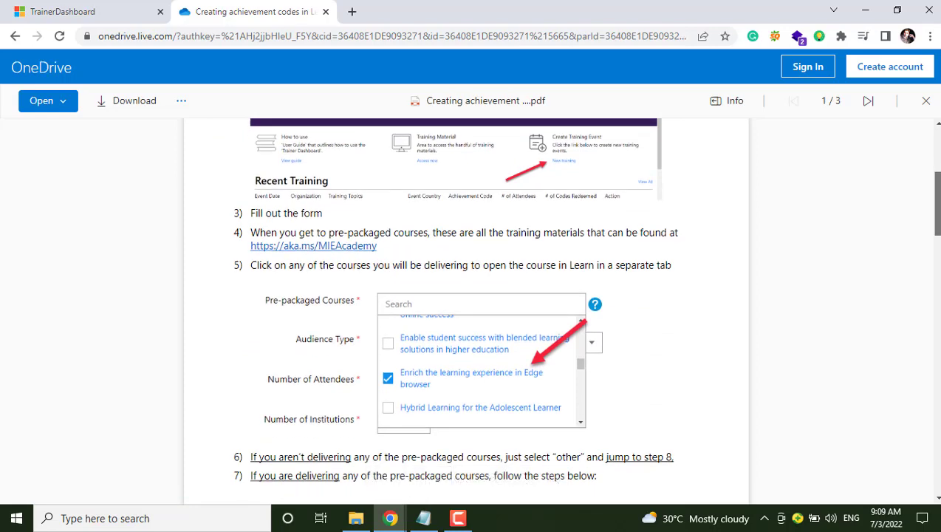
pyautogui.scroll(-1, 466, 310)
pyautogui.scroll(-3, 466, 310)
pyautogui.scroll(-1, 466, 310)
pyautogui.scroll(-1, 466, 311)
pyautogui.scroll(-3, 466, 310)
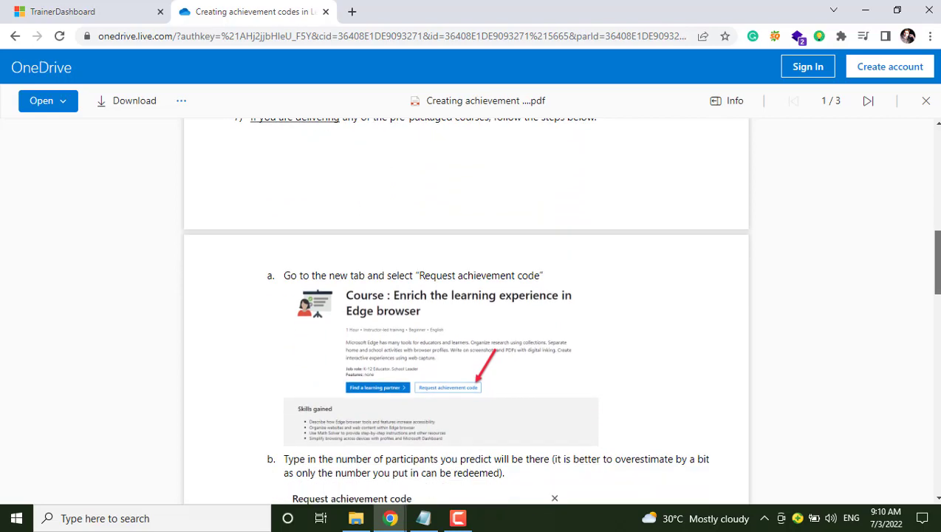
pyautogui.scroll(7, 466, 310)
pyautogui.scroll(-7, 466, 310)
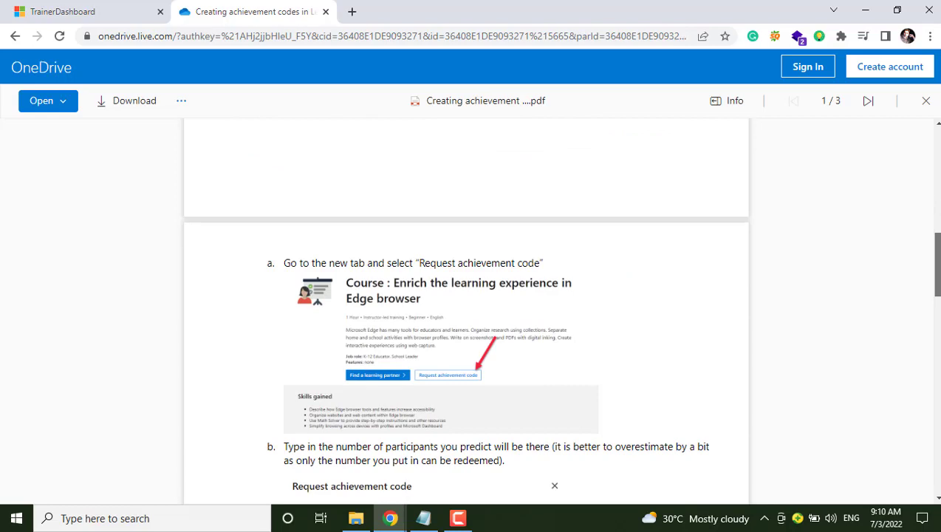
pyautogui.scroll(4, 466, 310)
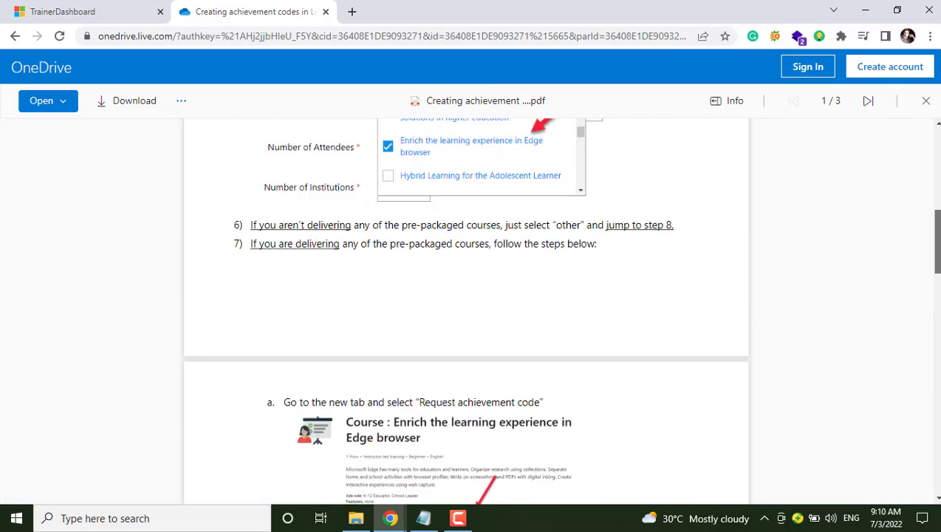
pyautogui.scroll(-4, 466, 310)
pyautogui.scroll(-18, 466, 310)
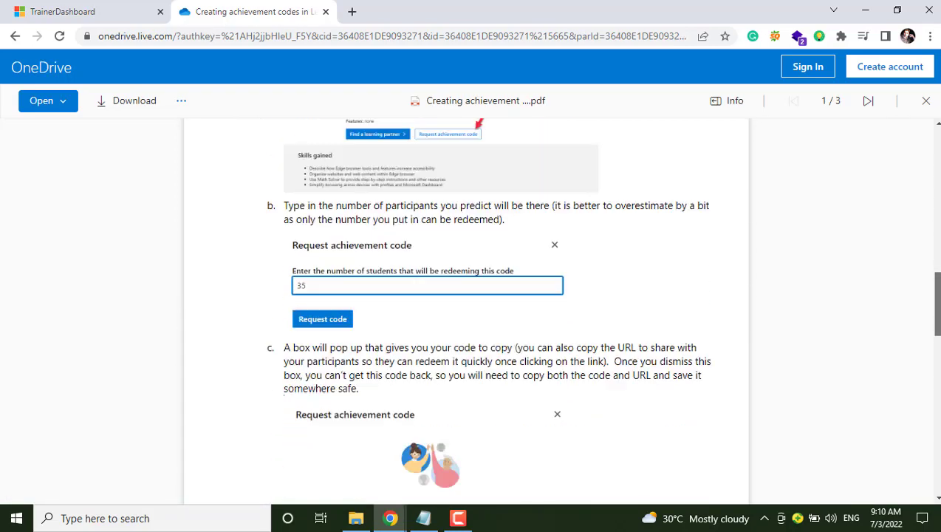
pyautogui.scroll(-6, 466, 310)
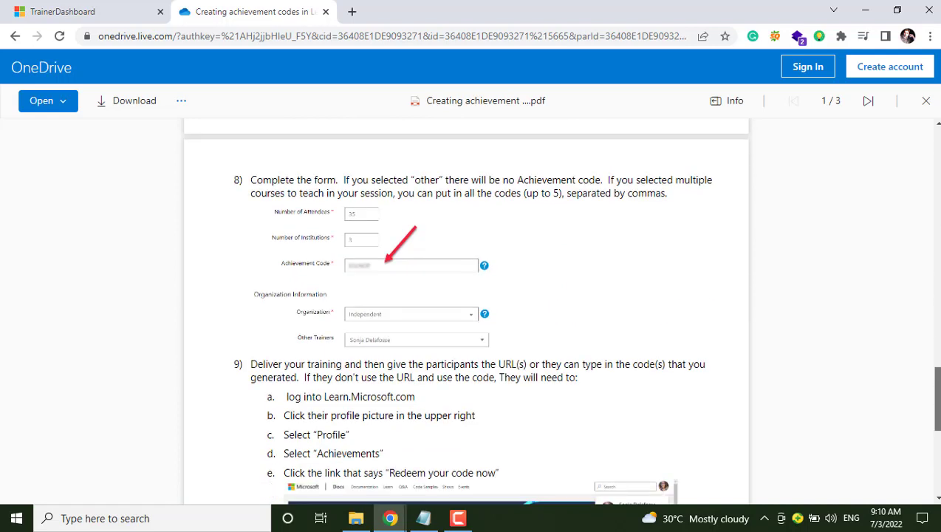
pyautogui.scroll(1, 466, 310)
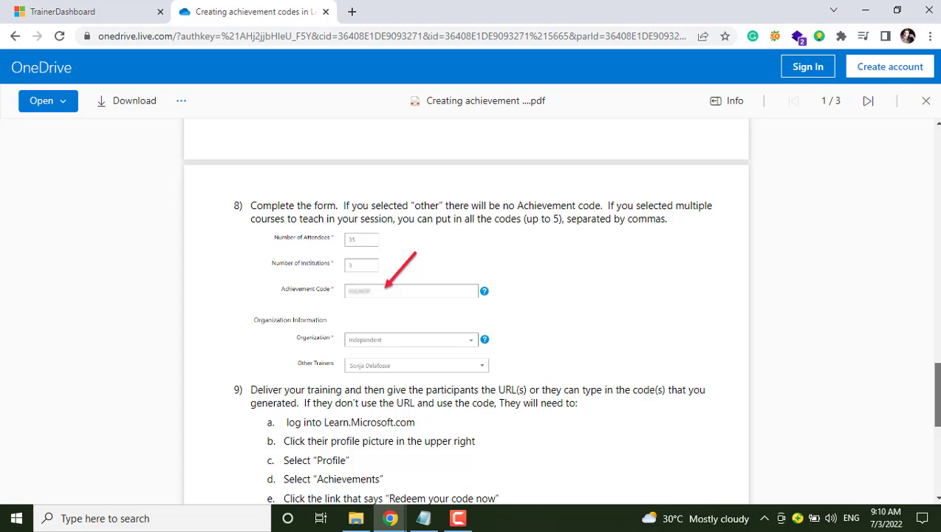
pyautogui.scroll(-1, 466, 310)
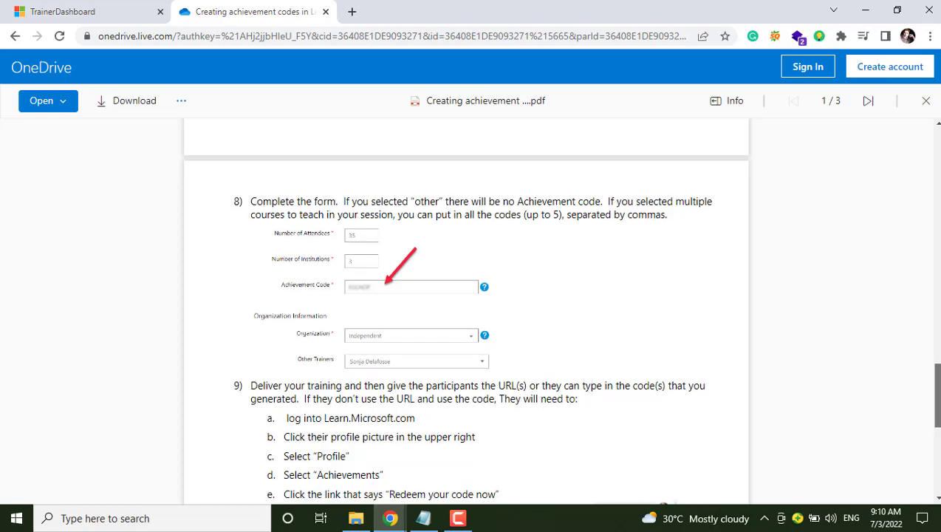
pyautogui.scroll(-2, 465, 310)
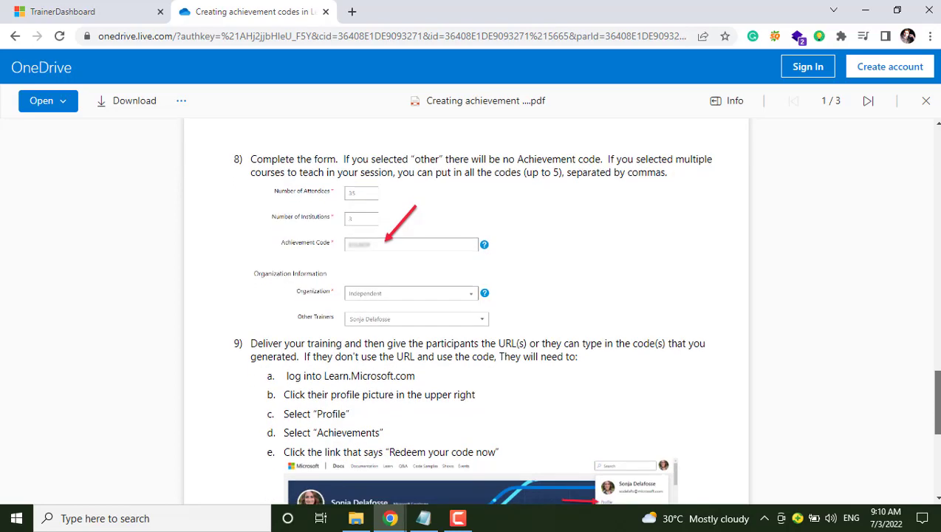
pyautogui.scroll(4, 937, 369)
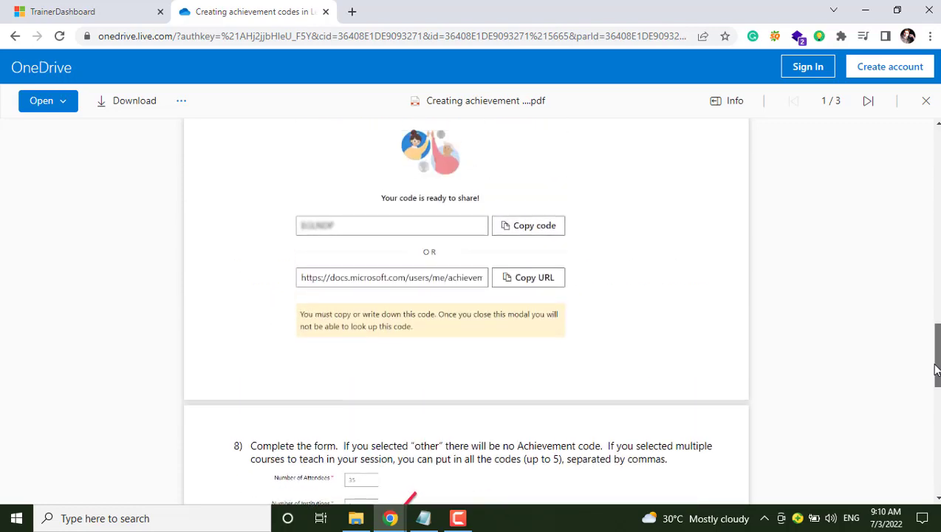
pyautogui.moveTo(936, 369); pyautogui.dragTo(933, 298)
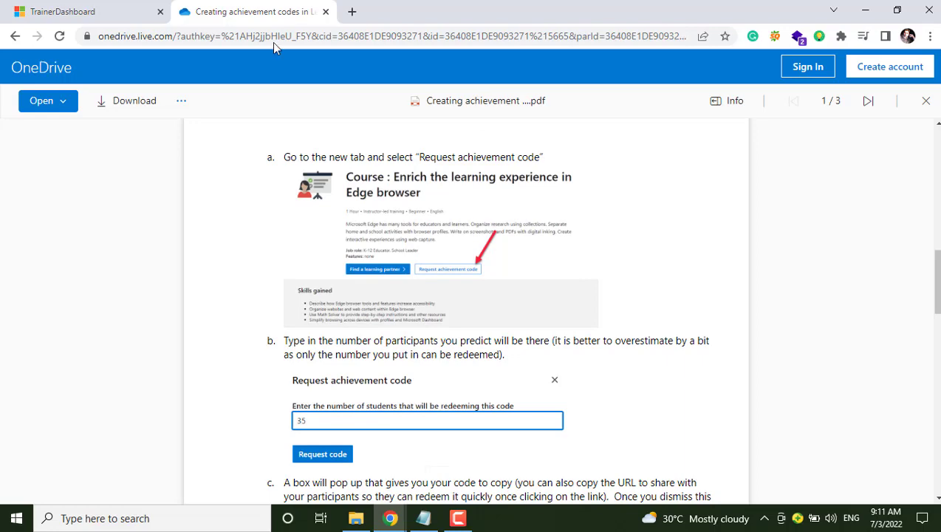
# - Edit the Jun 29, 2022 event and tick 'Combine the power of Schoology and Microsoft Teams'
pyautogui.click(80, 9)
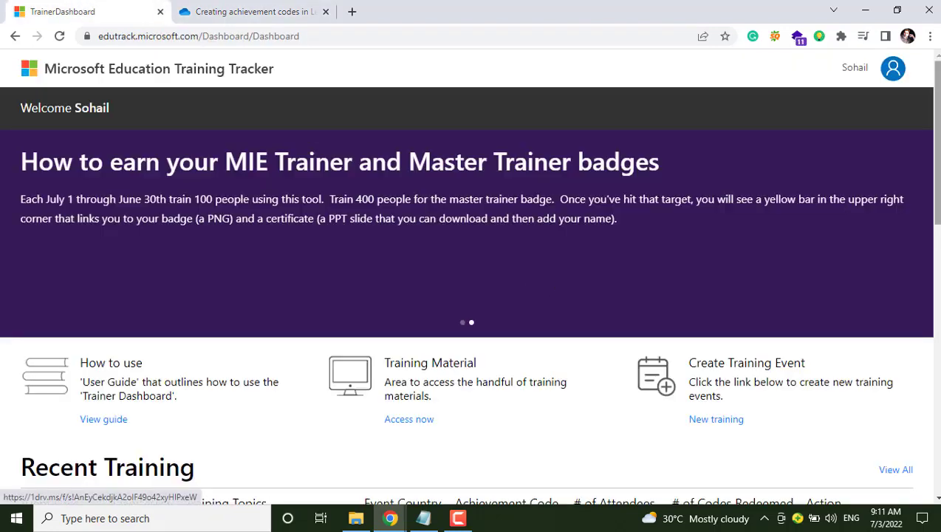
pyautogui.scroll(-3, 550, 288)
pyautogui.moveTo(793, 307); pyautogui.dragTo(836, 340)
pyautogui.moveTo(837, 307); pyautogui.dragTo(837, 317)
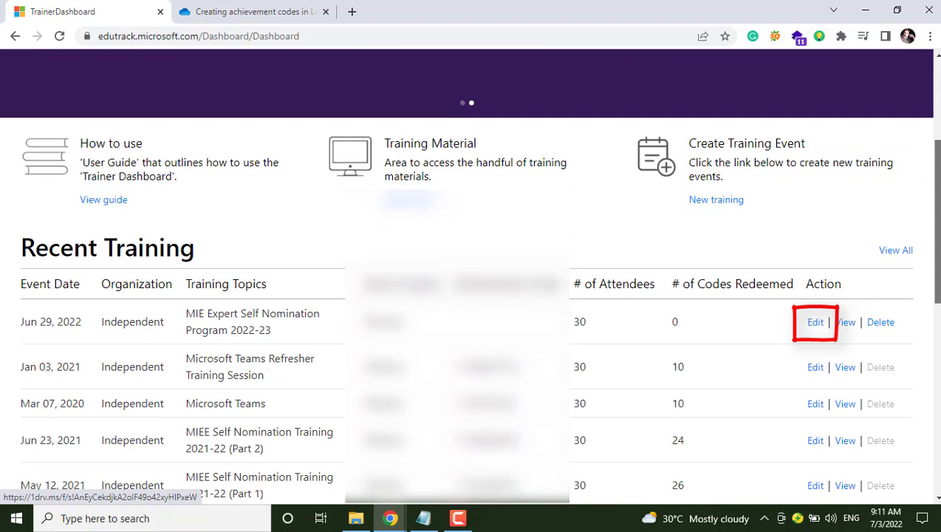
pyautogui.scroll(-2, 468, 292)
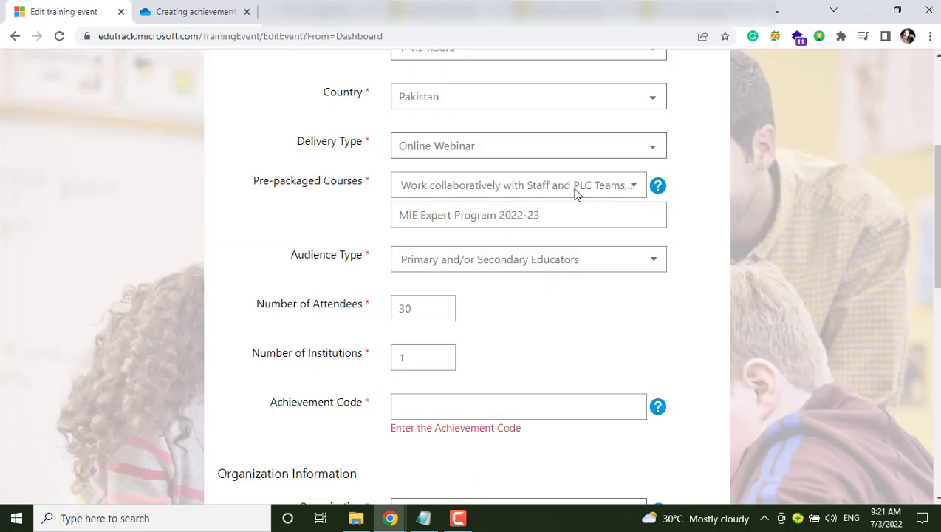
pyautogui.click(574, 190)
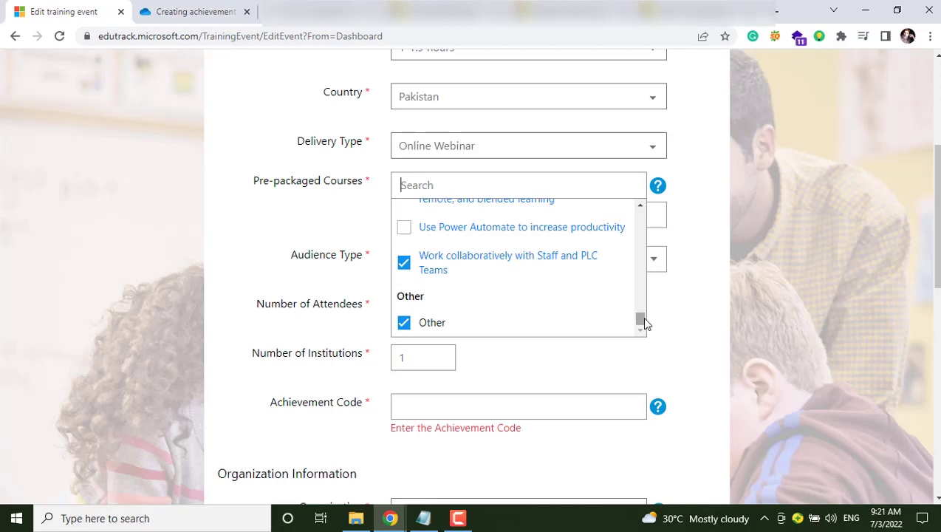
pyautogui.moveTo(641, 318); pyautogui.dragTo(643, 352)
pyautogui.moveTo(641, 319); pyautogui.dragTo(641, 246)
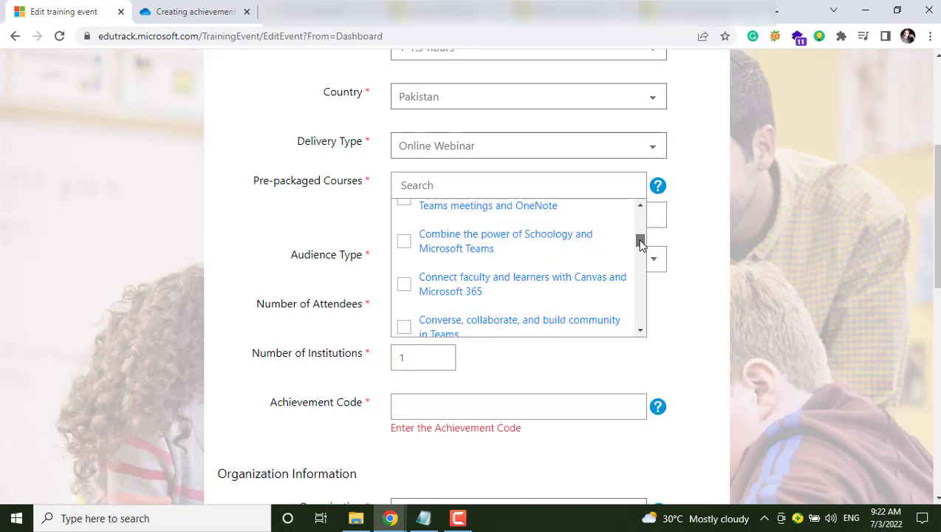
pyautogui.moveTo(641, 246); pyautogui.dragTo(644, 290)
pyautogui.click(407, 223)
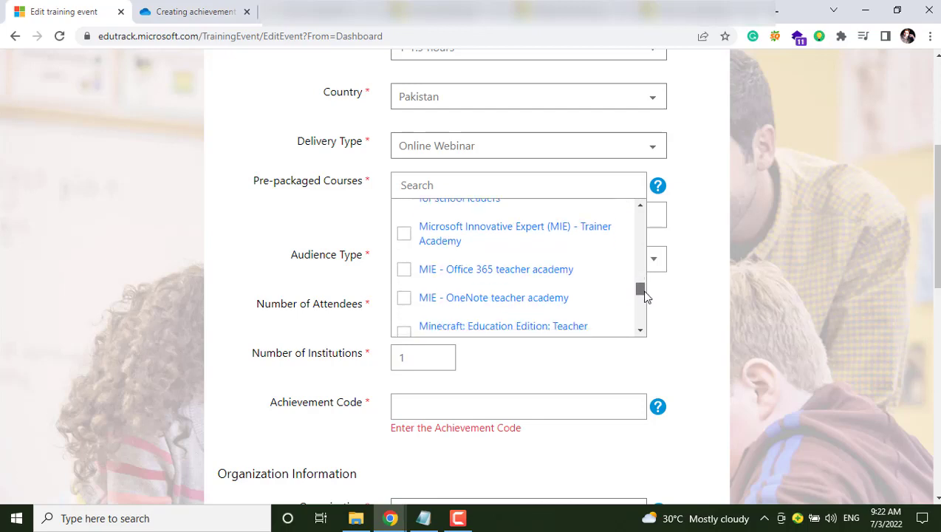
pyautogui.moveTo(644, 295); pyautogui.dragTo(648, 334)
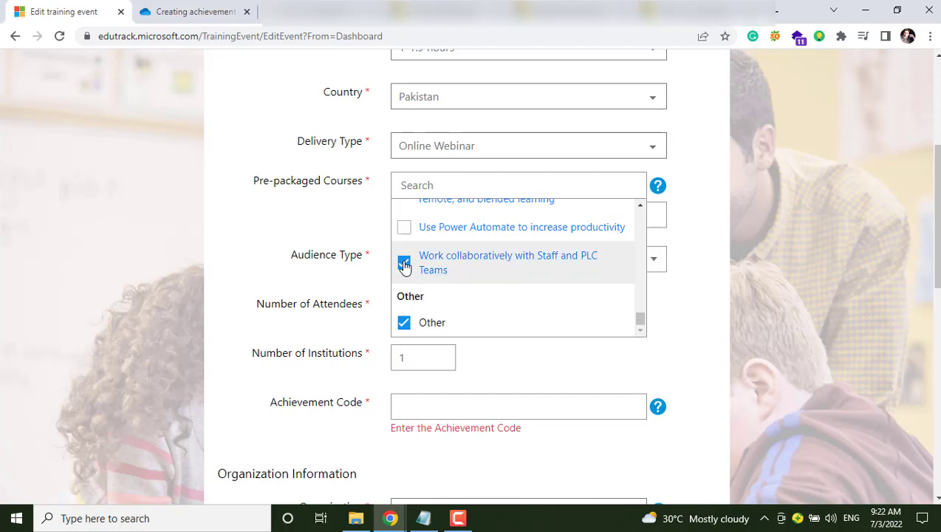
# - Untick 'Work collaboratively with Staff and PLC Teams' from the pre-packaged courses
pyautogui.click(403, 264)
pyautogui.click(678, 314)
pyautogui.scroll(-2, 936, 255)
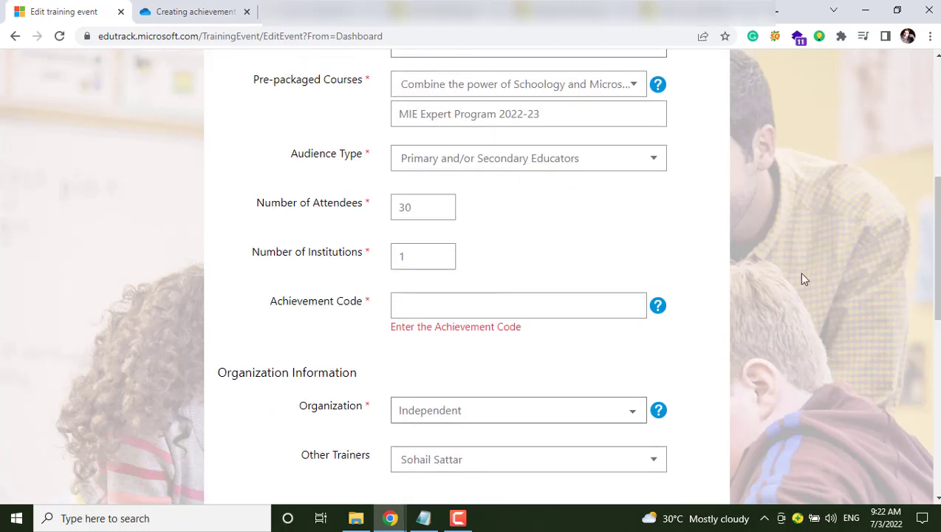
# - Enter the custom achievement code in the Achievement Code field
pyautogui.click(472, 307)
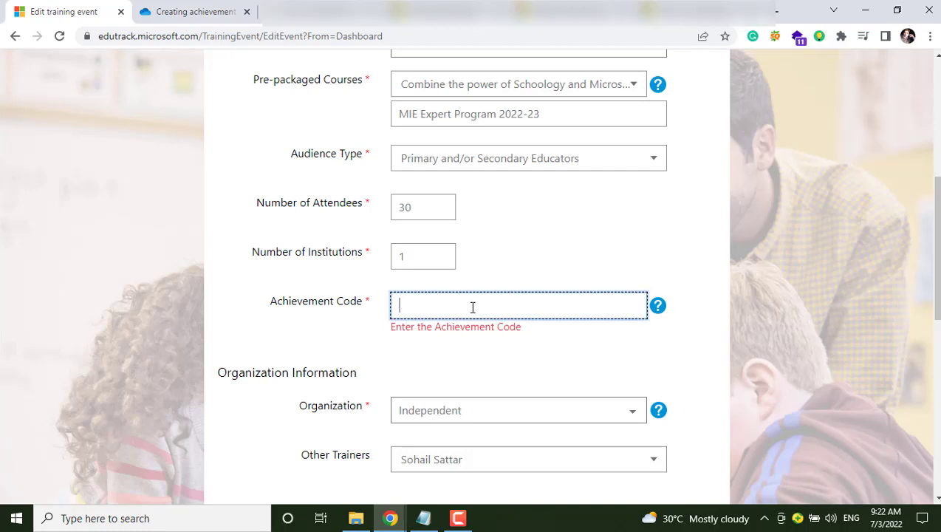
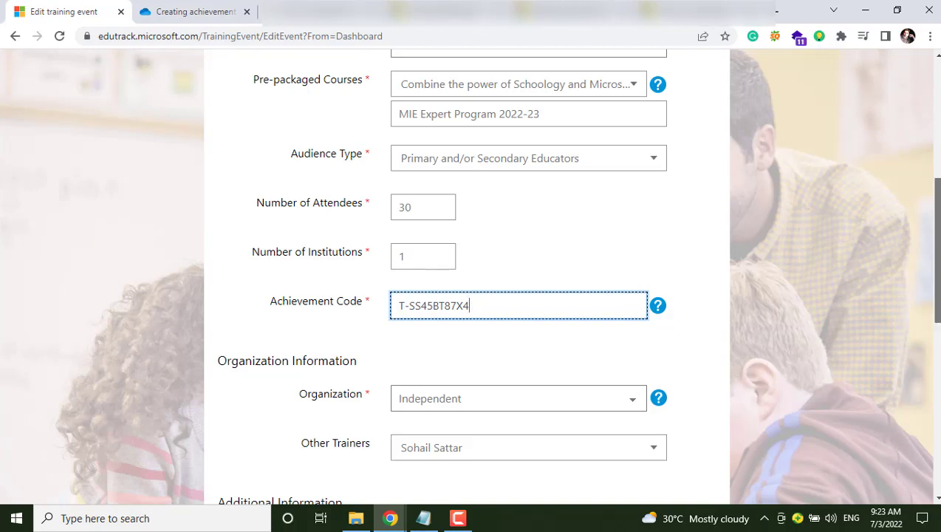
pyautogui.scroll(-7, 933, 251)
pyautogui.scroll(-1, 569, 323)
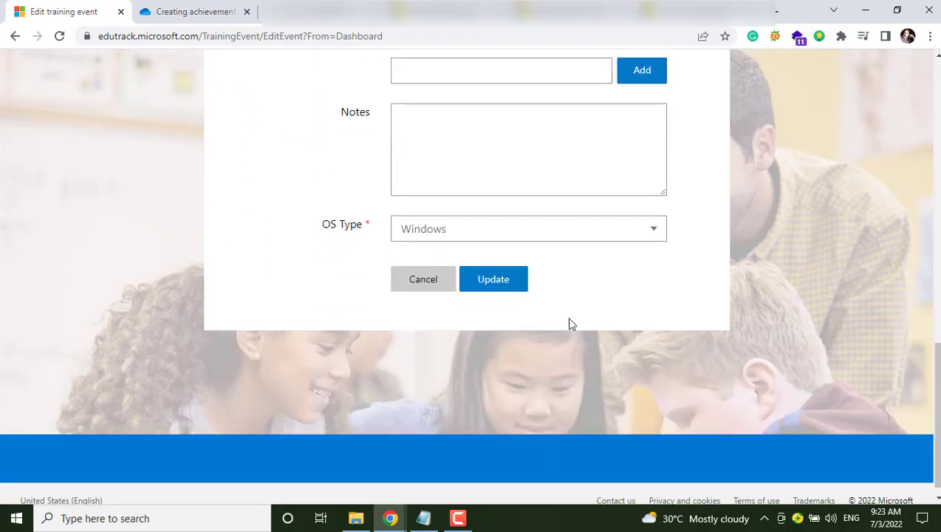
# - Update the event, confirming the prompt and the 'Event Successfully Updated' alert
pyautogui.click(493, 281)
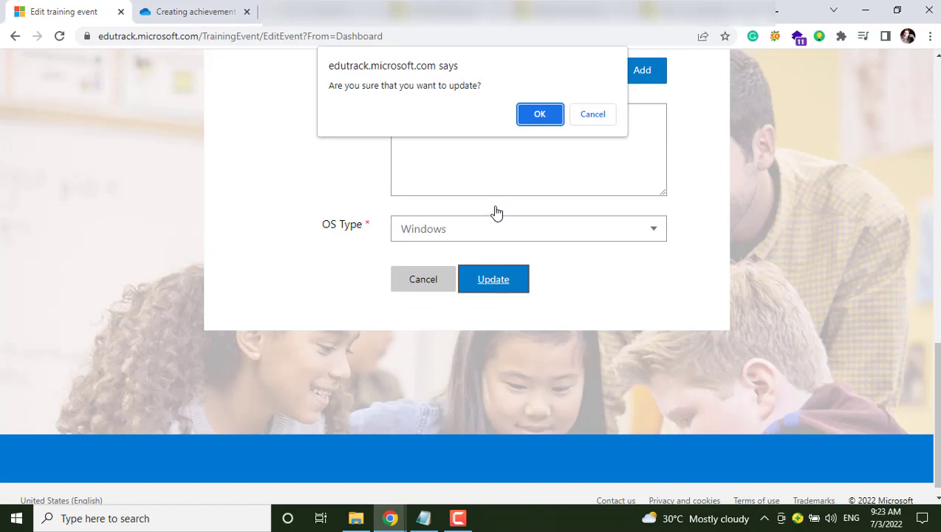
pyautogui.click(540, 115)
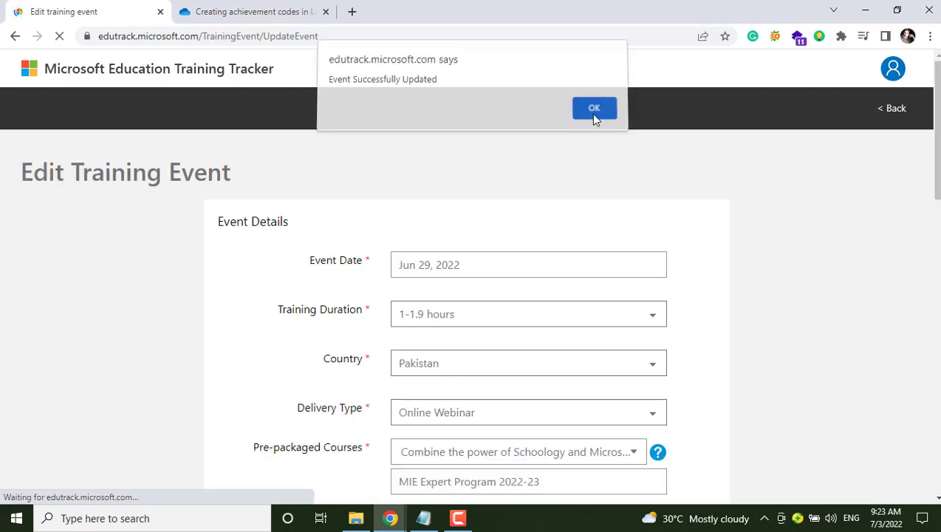
pyautogui.click(592, 115)
pyautogui.scroll(-3, 591, 221)
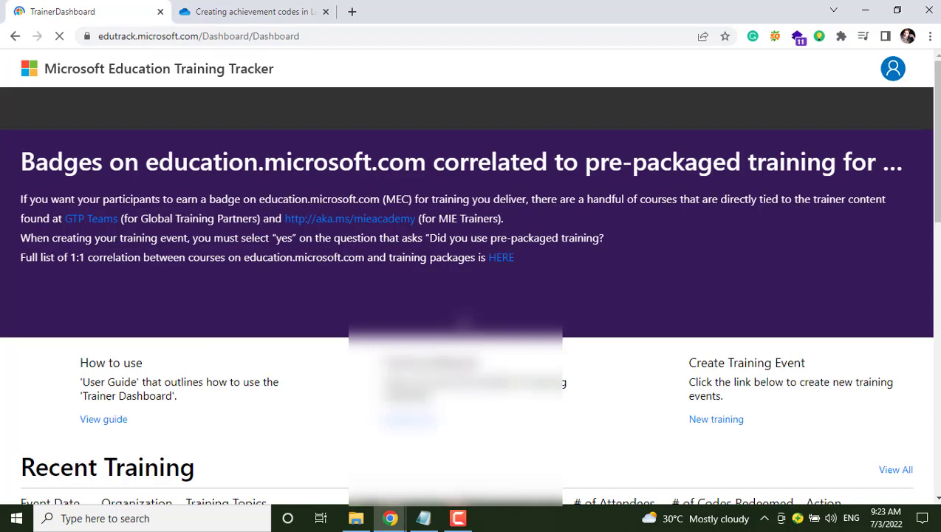
# - Find the Jun 29, 2022 event in Recent Training and open it for editing
pyautogui.scroll(-4, 470, 296)
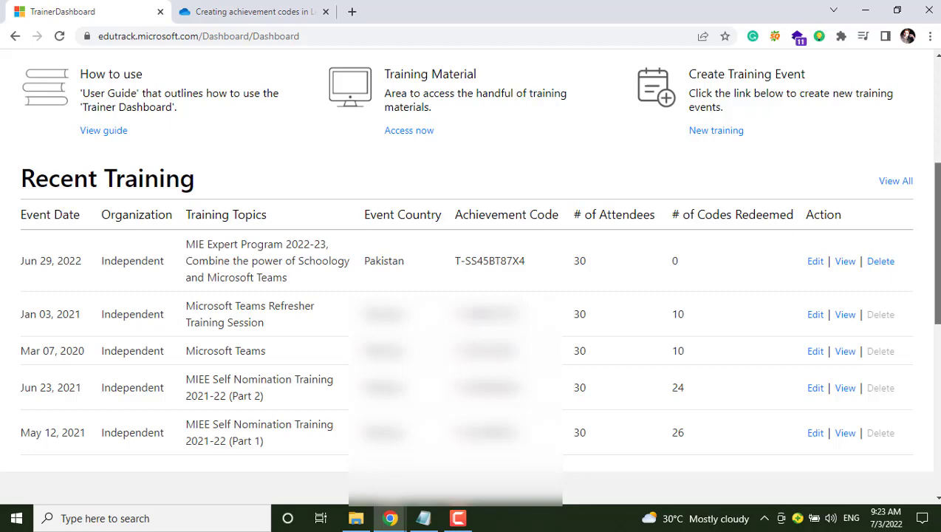
pyautogui.click(815, 266)
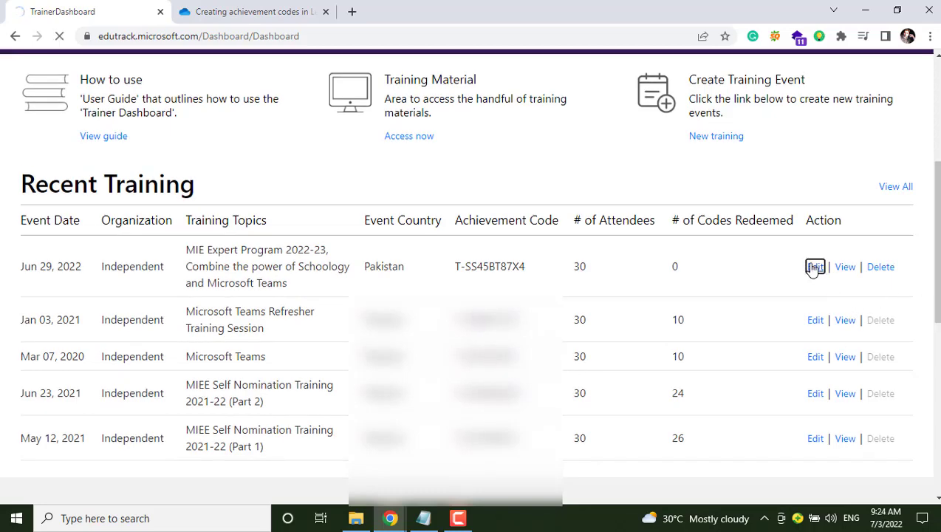